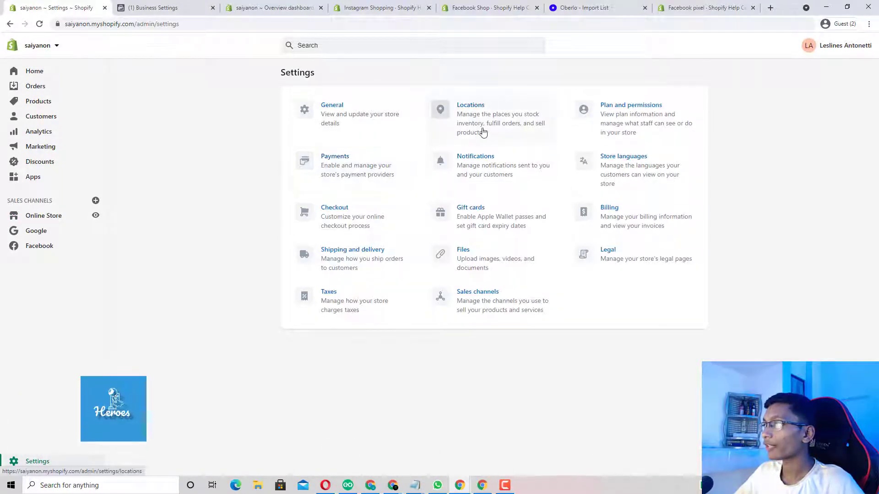
Open the store's Locations settings and compare the location limits of the Basic Shopify, Shopify and Advanced Shopify plans.
left_click(482, 113)
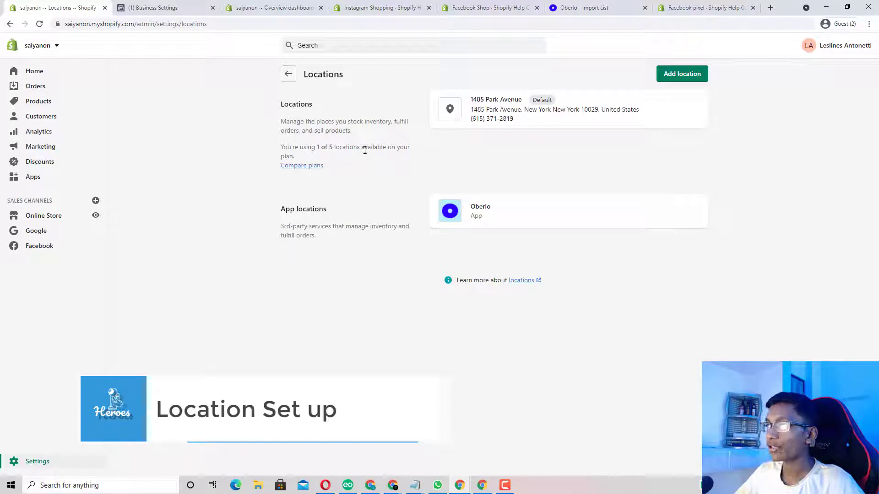
left_click(309, 166)
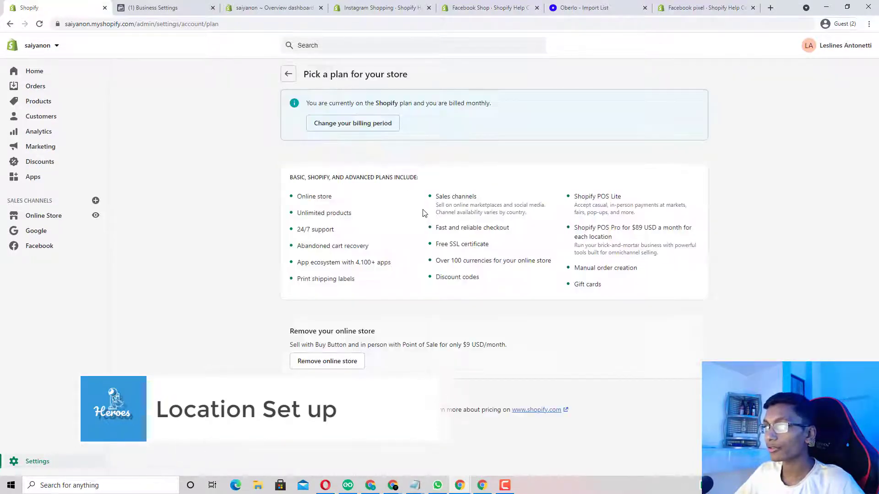
left_click_drag(311, 94, 357, 108)
left_click(357, 109)
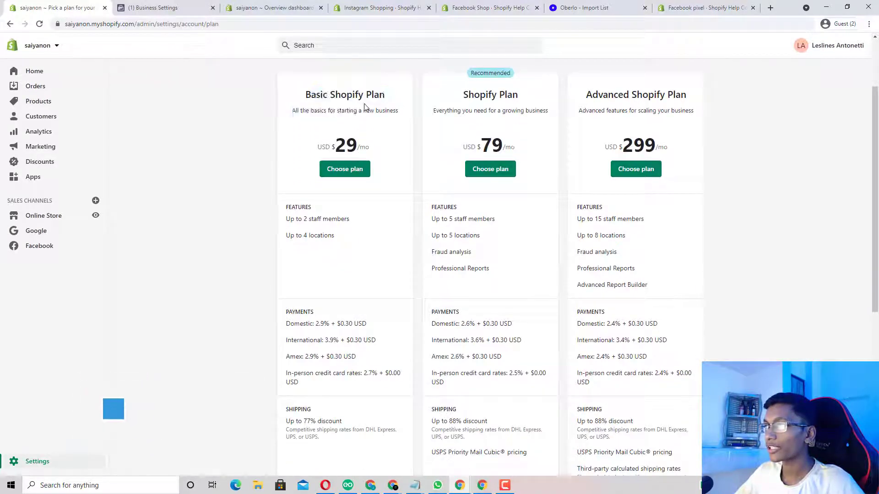
left_click_drag(307, 237, 328, 238)
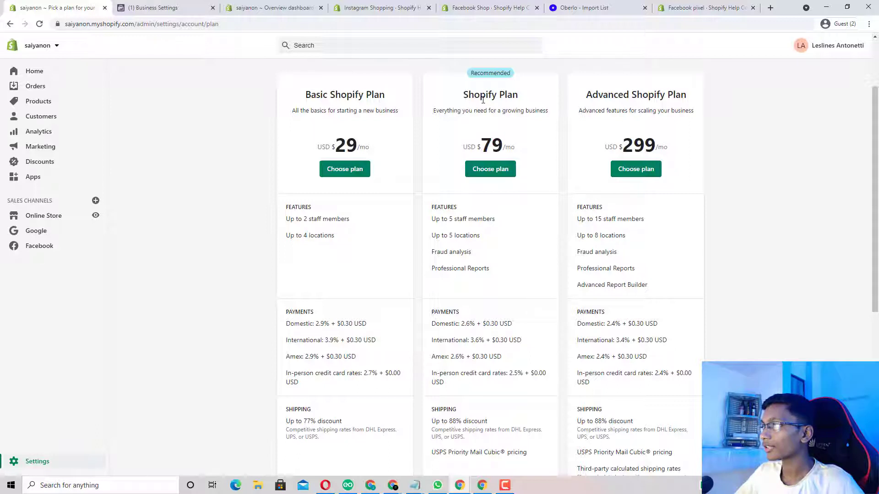
left_click_drag(463, 93, 509, 106)
left_click(513, 93)
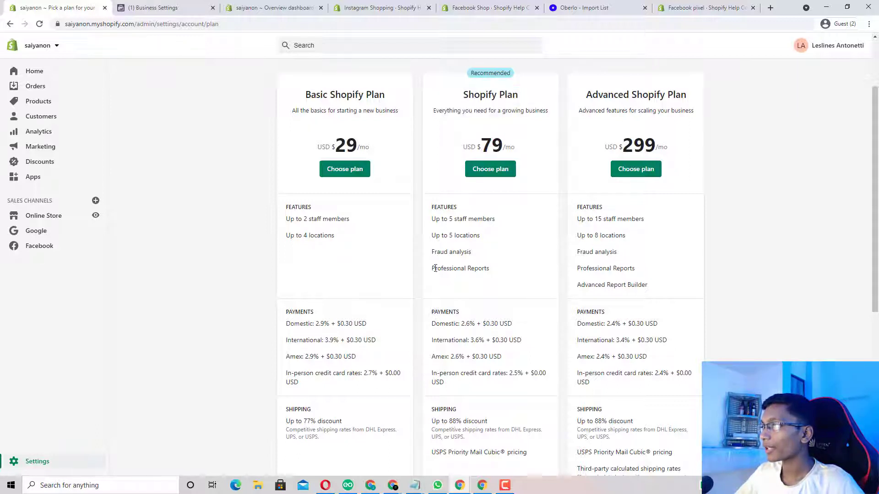
left_click_drag(443, 235, 469, 235)
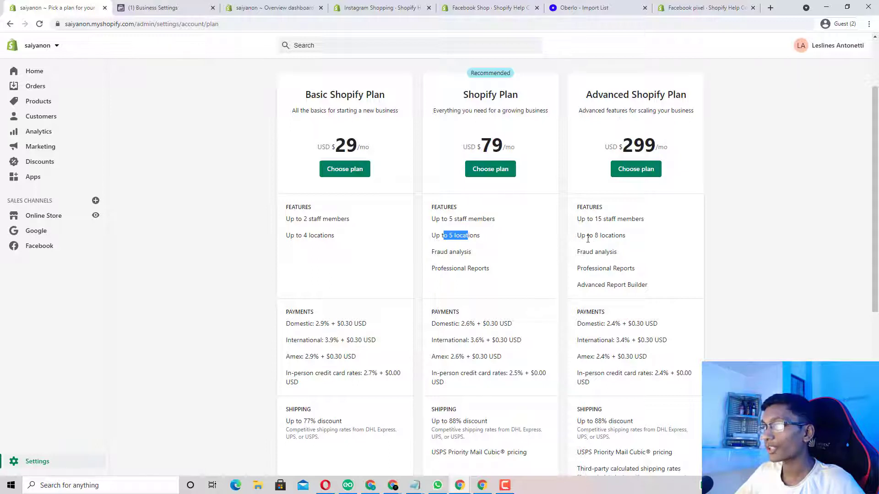
left_click_drag(594, 236, 613, 236)
left_click(592, 276)
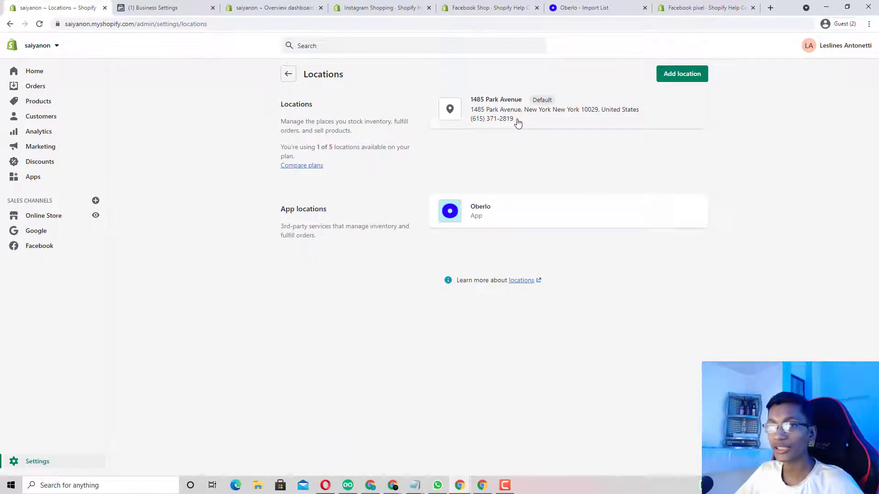
Enable local delivery for the store's default location in the Shipping and delivery settings.
left_click(44, 464)
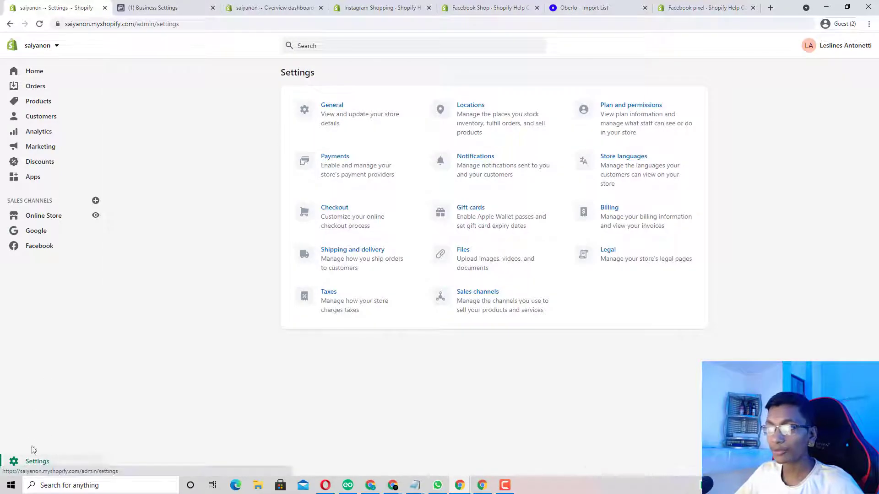
left_click(361, 269)
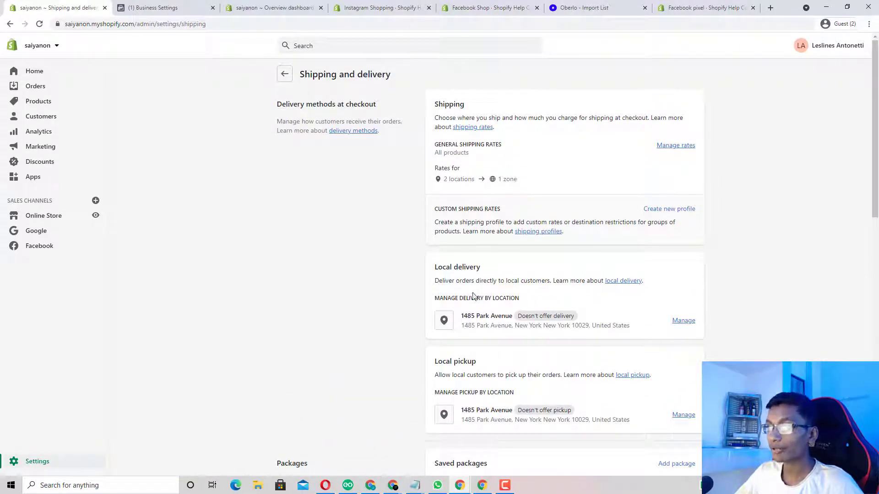
left_click_drag(435, 267, 467, 268)
left_click(466, 270)
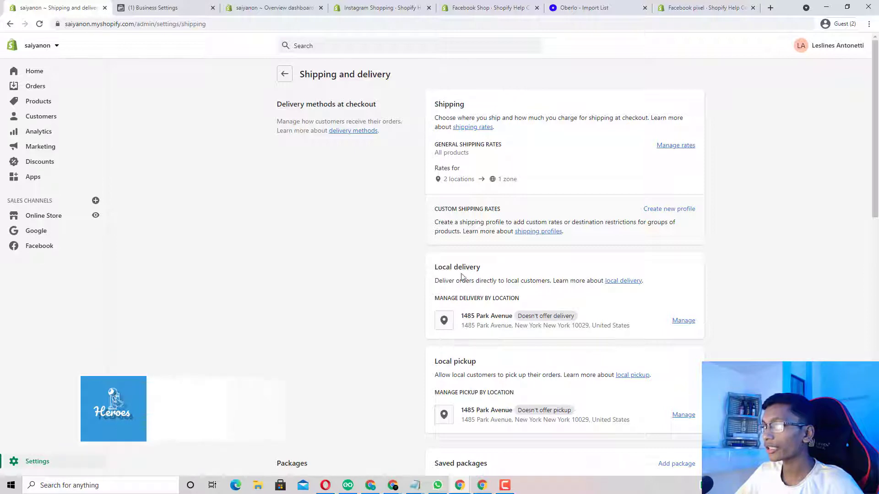
left_click(683, 321)
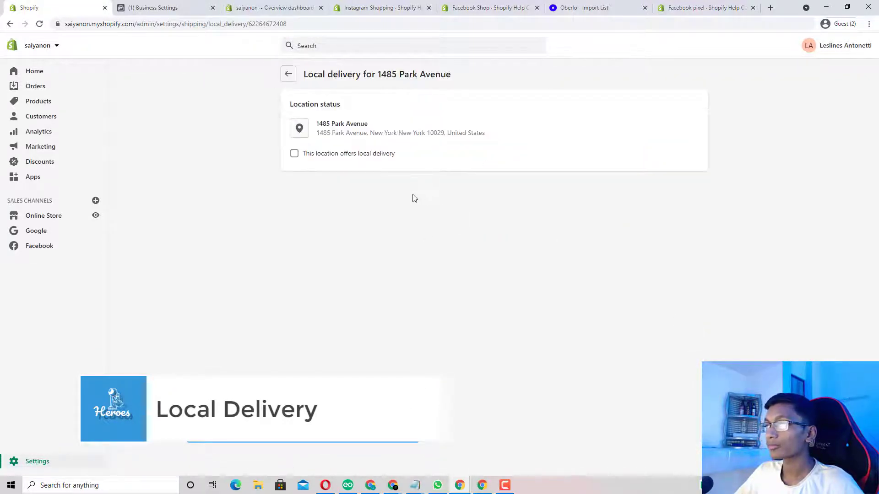
left_click(294, 154)
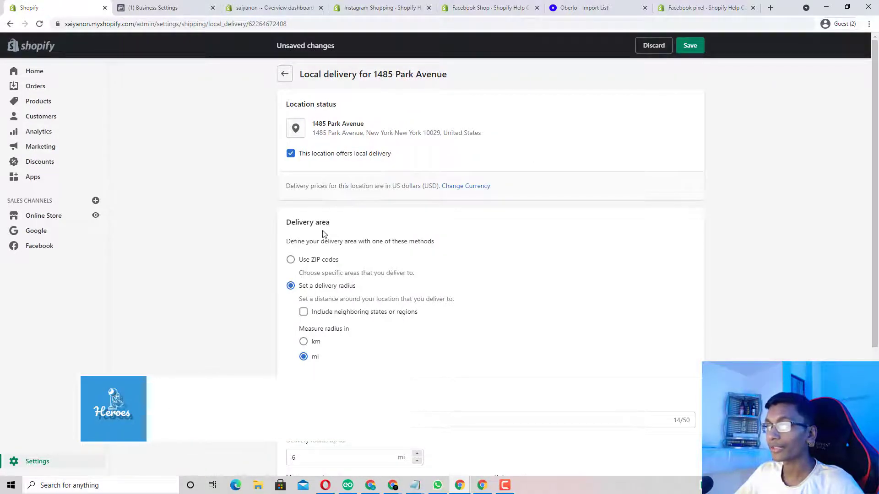
Try defining the delivery area with ZIP codes, and switch it back to a delivery radius.
scroll(316, 229, "down", 1)
scroll(302, 183, "up", 1)
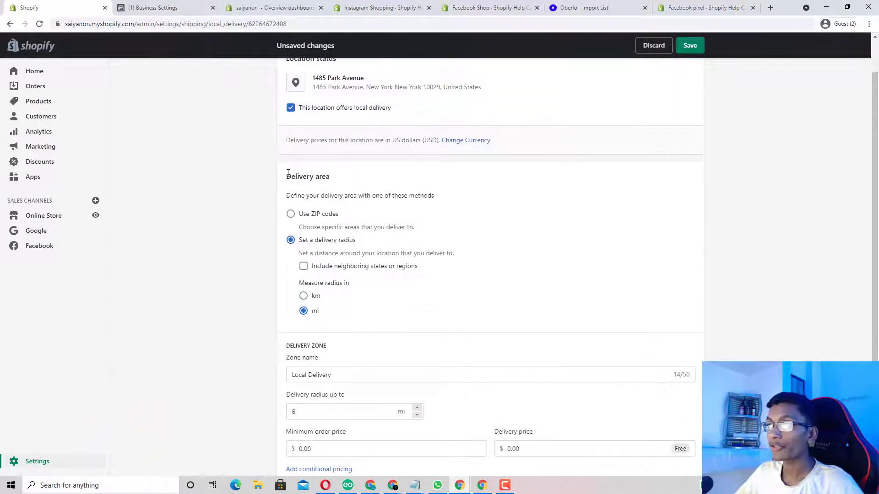
left_click_drag(287, 177, 309, 180)
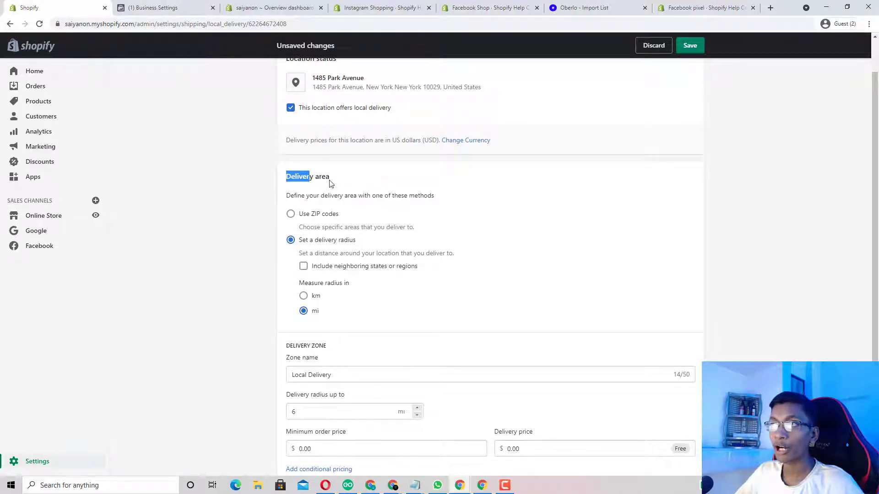
scroll(331, 183, "up", 1)
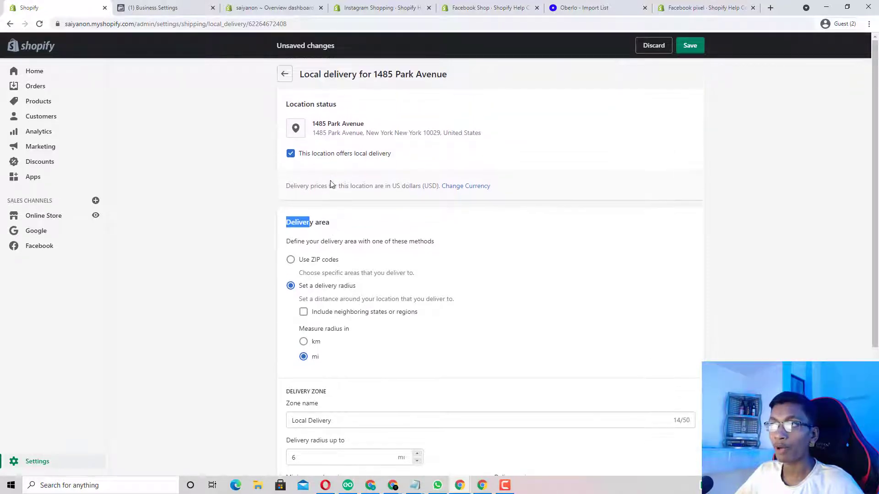
left_click(291, 260)
scroll(327, 272, "down", 2)
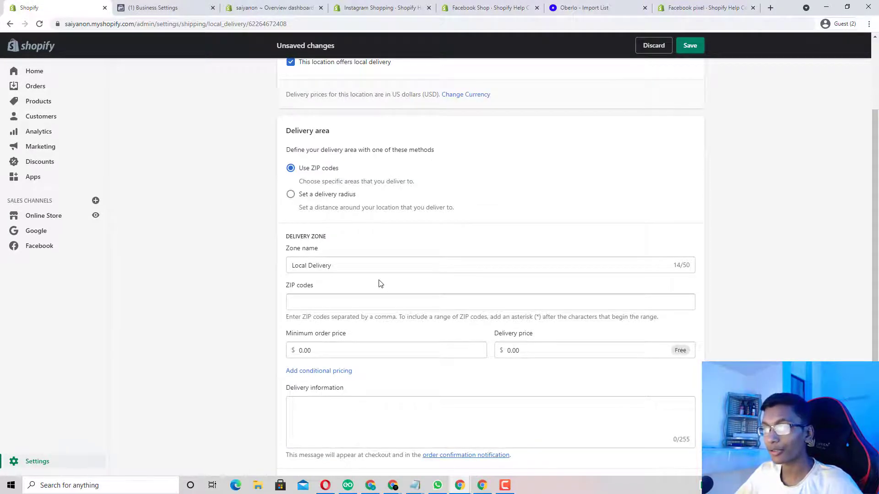
scroll(297, 291, "up", 2)
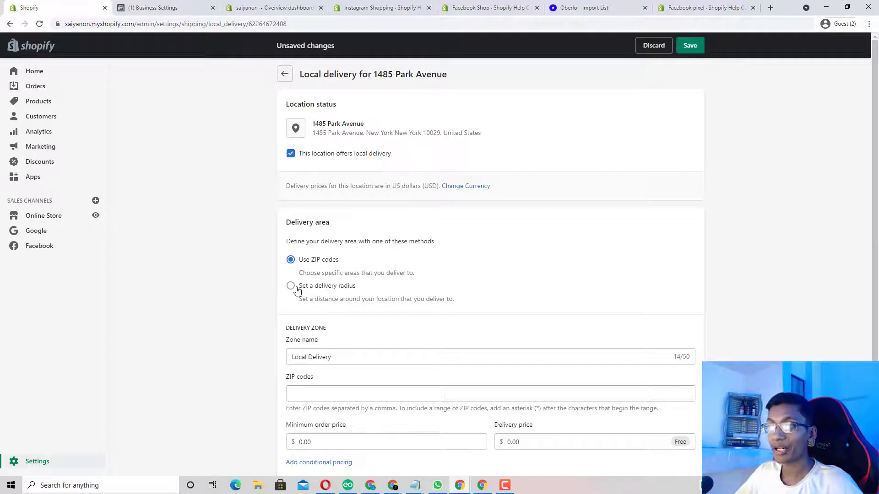
left_click(296, 288)
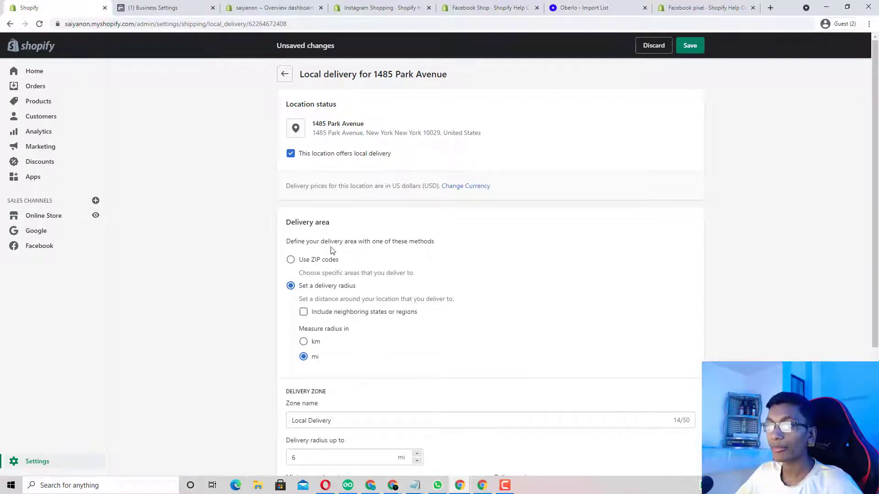
Set the Local Delivery zone's delivery radius to 10 mi and look over its pricing fields.
scroll(332, 250, "down", 3)
left_click(315, 283)
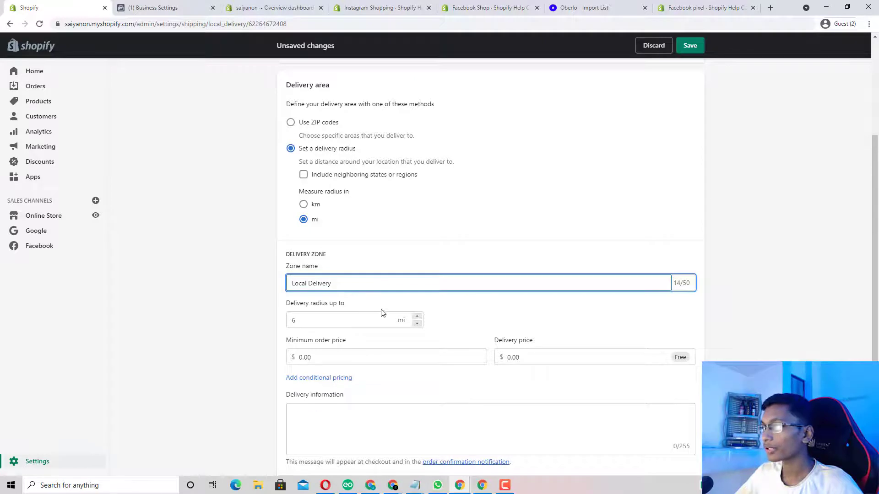
scroll(383, 313, "down", 1)
left_click(332, 284)
key("BackSpace")
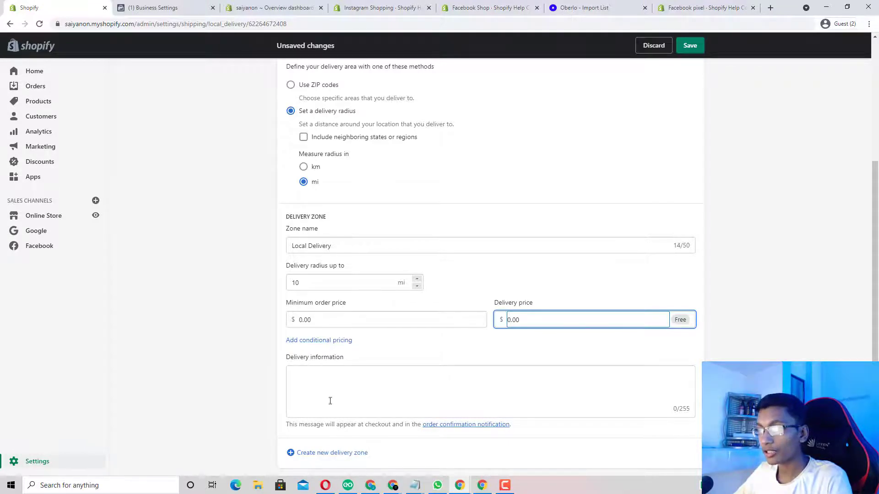
left_click(319, 340)
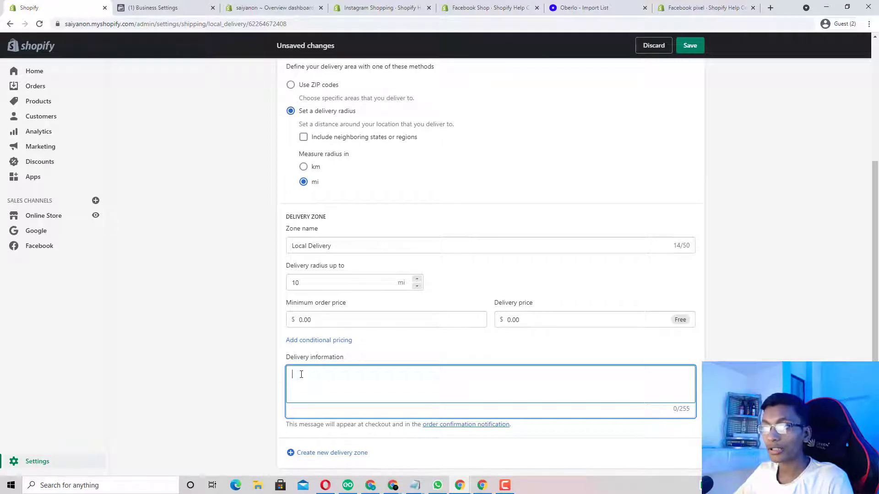
Add a second delivery zone to the location and look over its radius, price and delivery information fields.
left_click(308, 453)
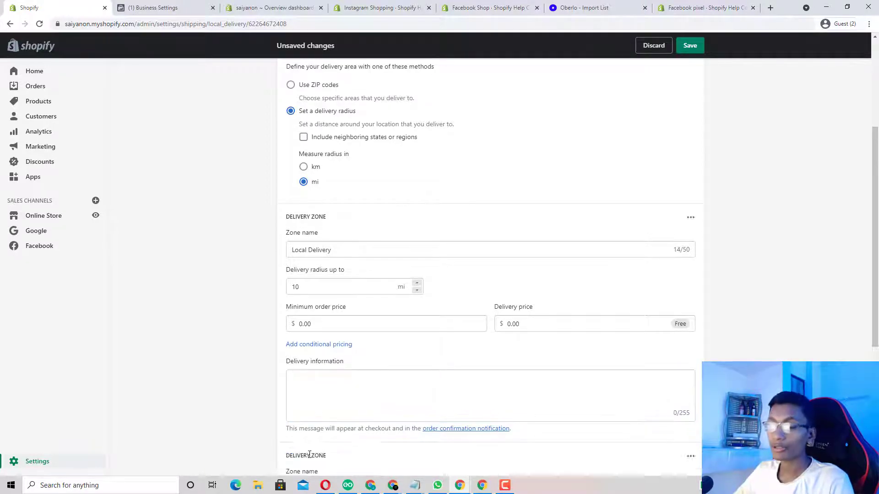
scroll(325, 464, "down", 3)
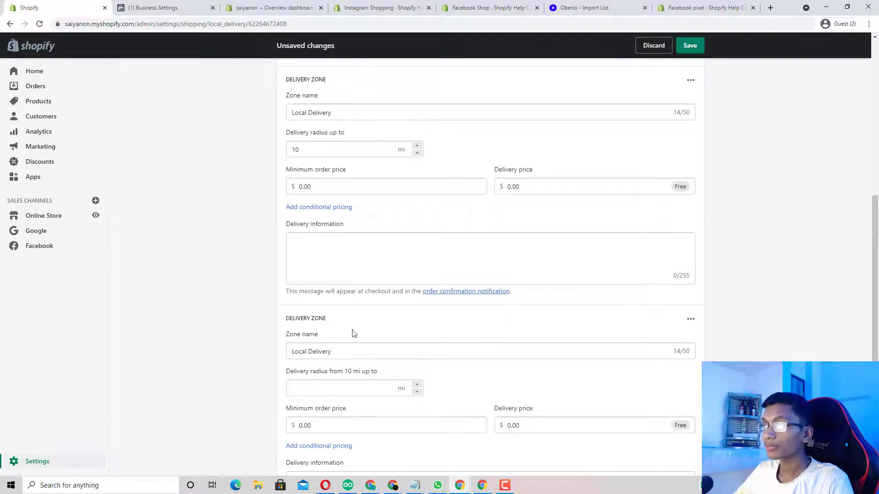
scroll(354, 333, "down", 2)
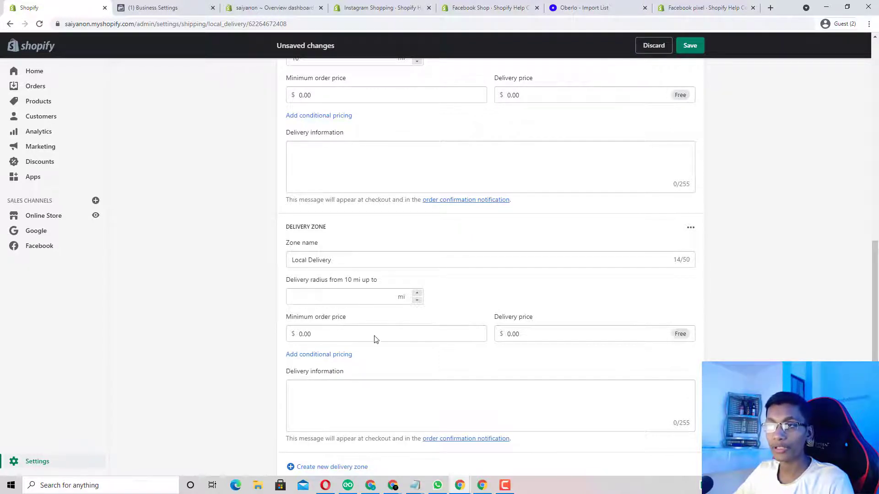
left_click_drag(344, 371, 315, 378)
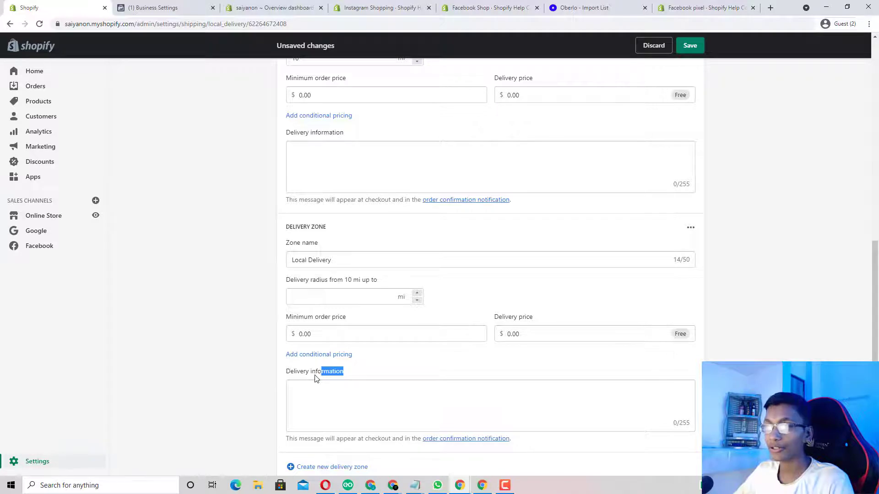
left_click(339, 386)
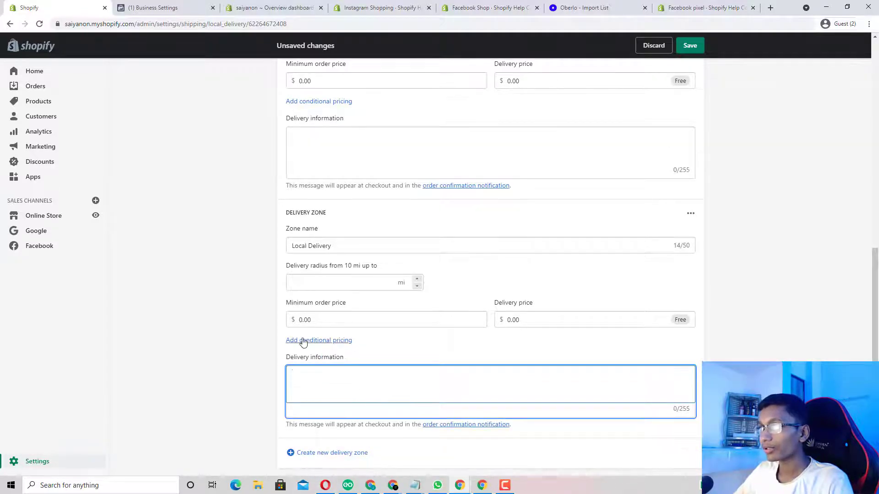
Turn off local delivery for the location and return to the Shipping and delivery settings.
scroll(303, 343, "up", 10)
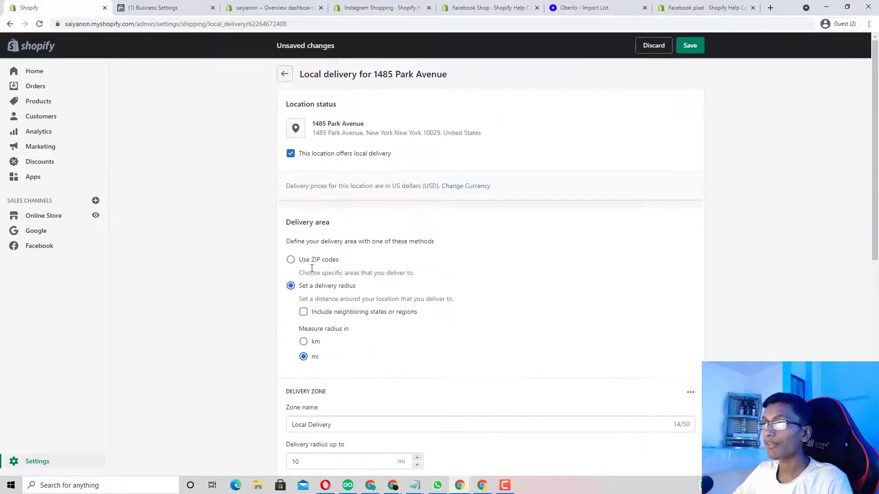
left_click(290, 153)
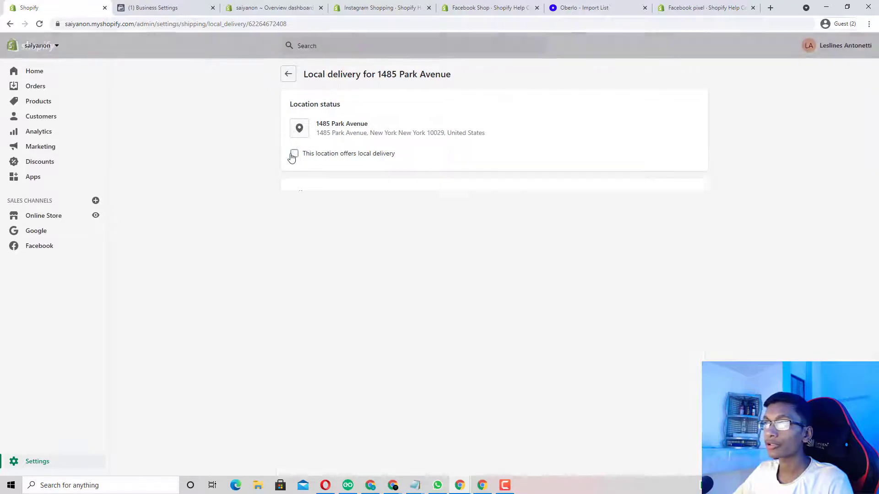
left_click(287, 75)
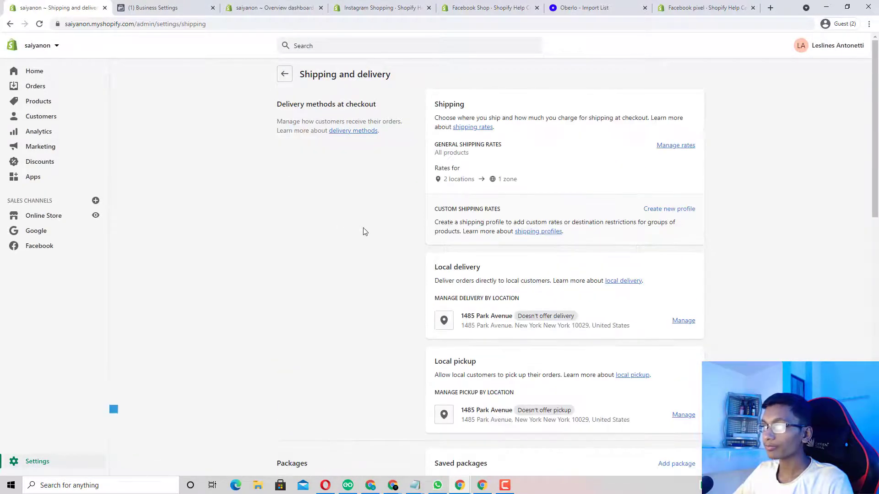
Open the local pickup settings for the store's default location and enable local pickup there.
scroll(365, 231, "down", 3)
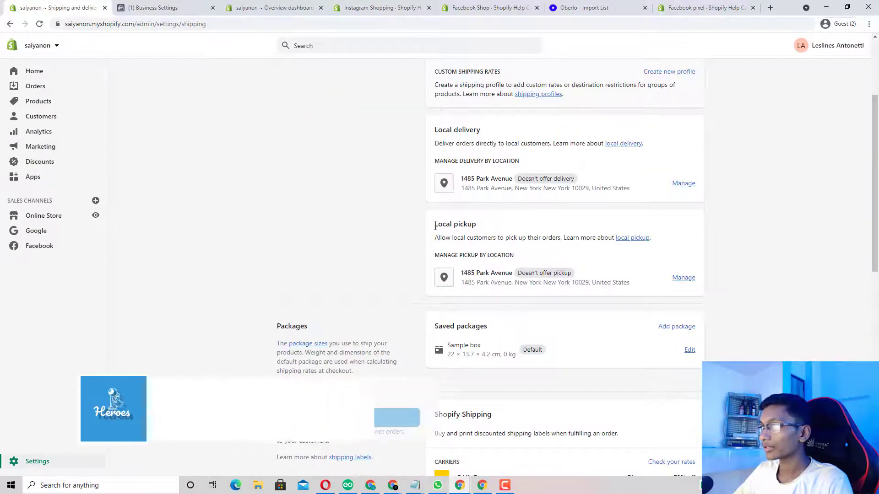
scroll(421, 229, "up", 3)
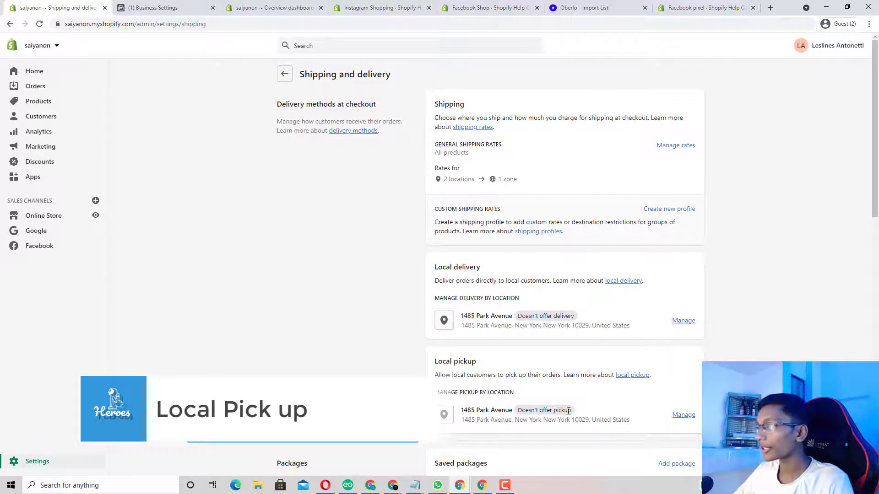
left_click(682, 415)
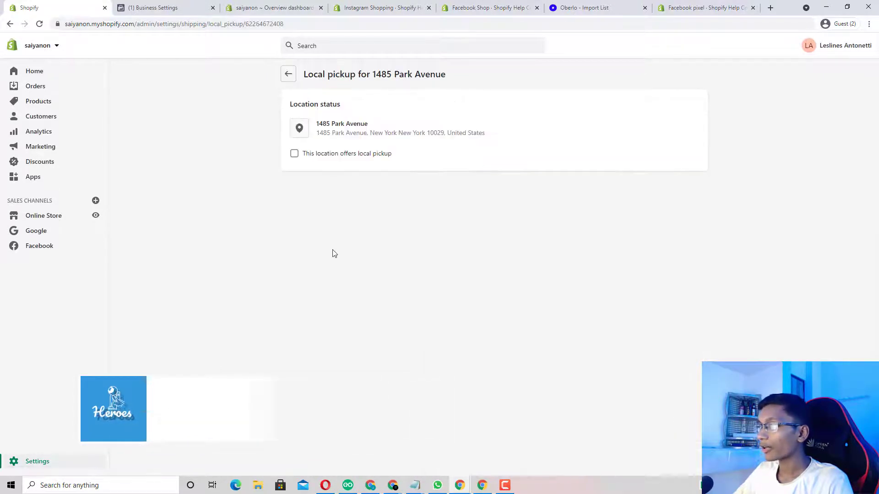
left_click(303, 157)
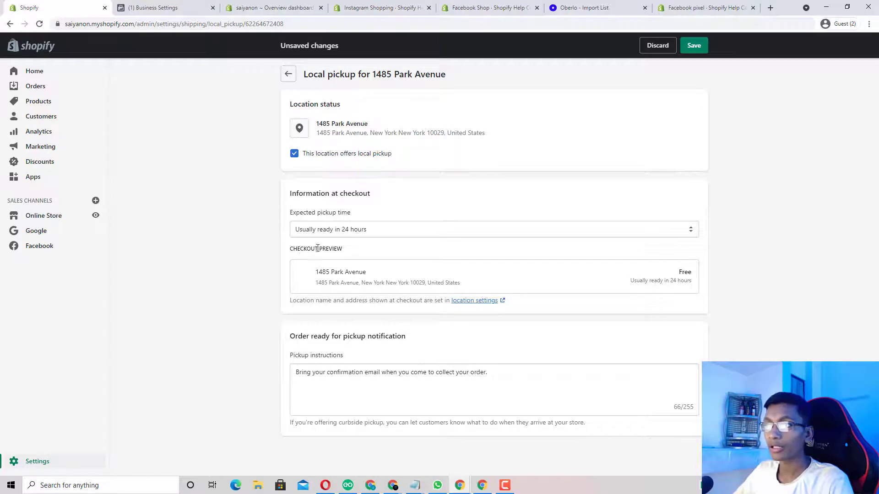
Review the expected pickup time options and the checkout preview in the local pickup settings.
left_click(317, 230)
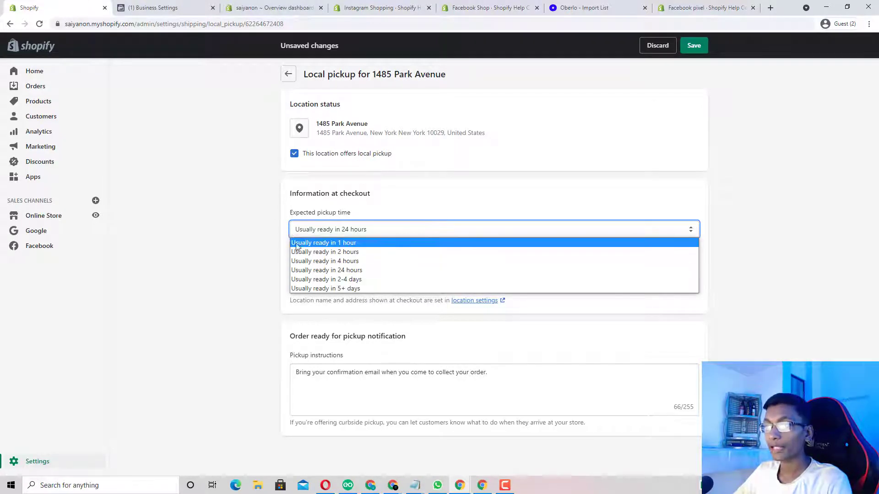
left_click(275, 252)
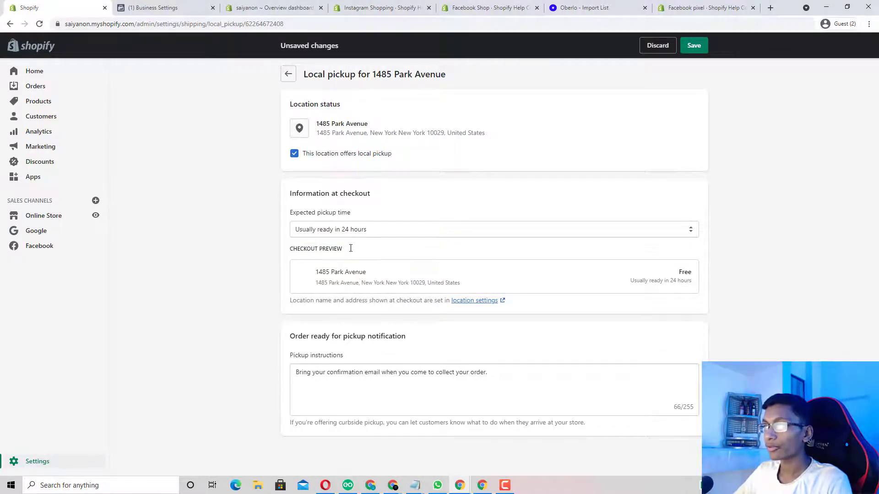
left_click_drag(308, 251, 340, 250)
left_click(339, 254)
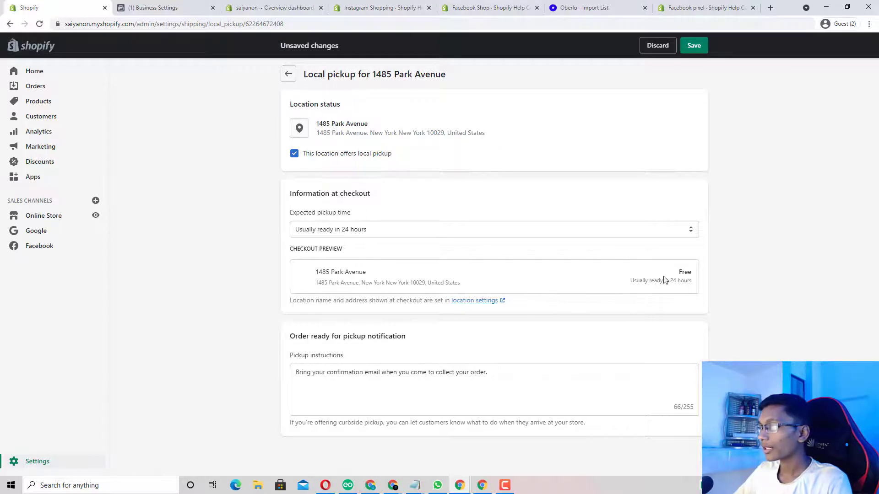
left_click_drag(666, 281, 685, 283)
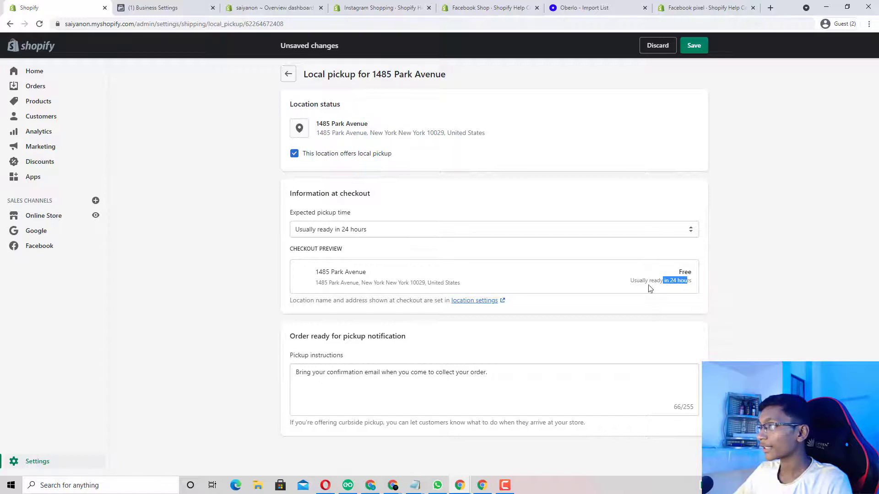
left_click_drag(628, 283, 660, 282)
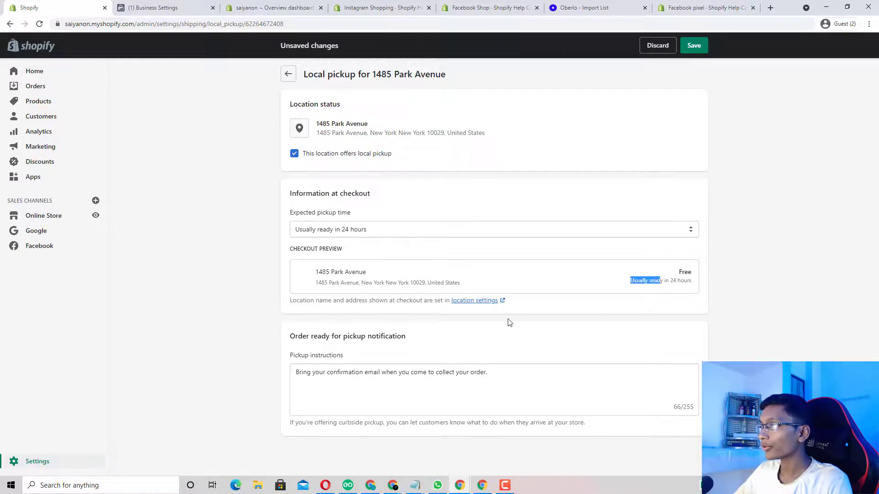
left_click(342, 326)
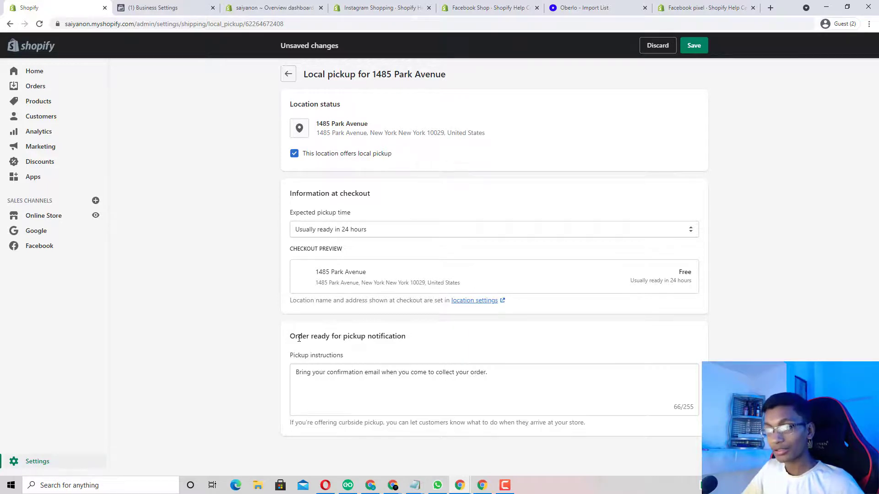
Open the Online Store's Themes page.
left_click(44, 216)
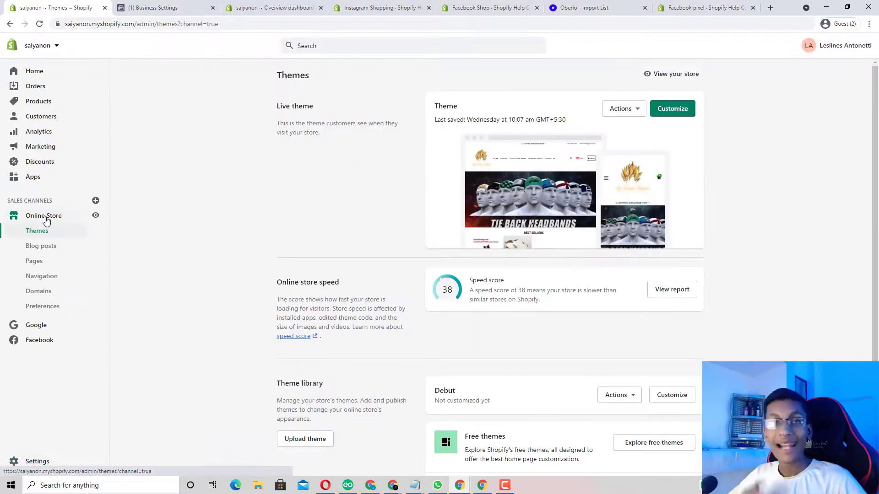